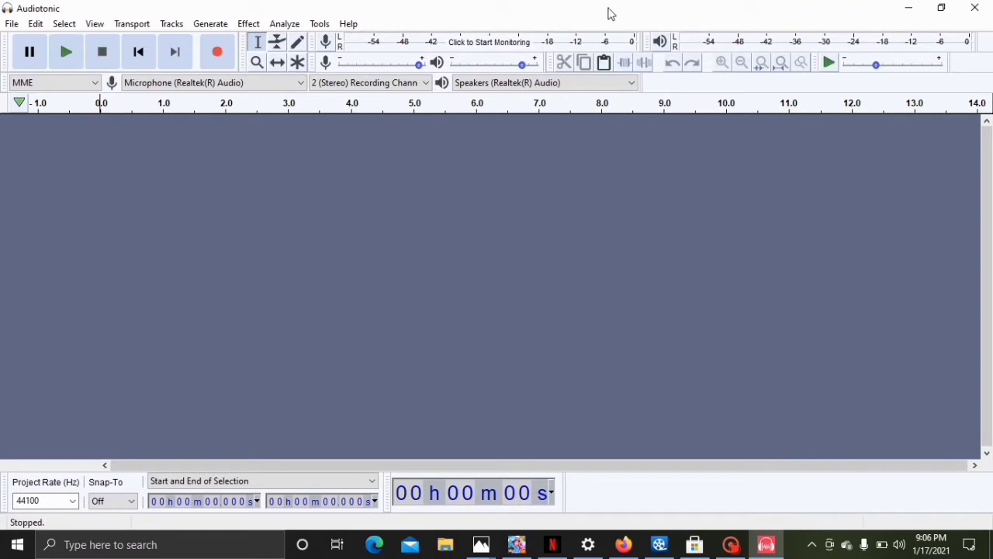
Open bbc_tews_44_sponger_111101_tews_43_sponger_audio_au_bb from the Music folder and play its opening seconds
left_click(11, 24)
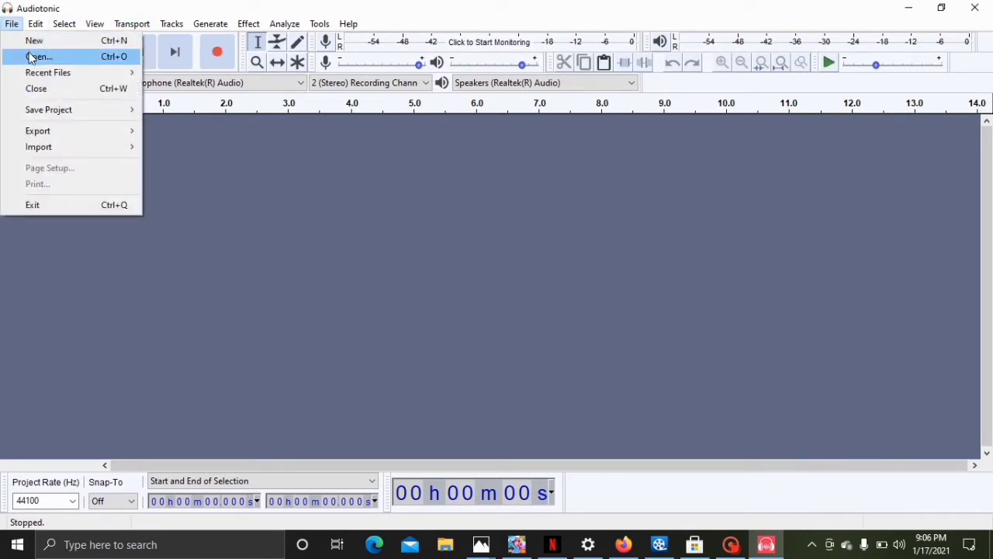
left_click(31, 57)
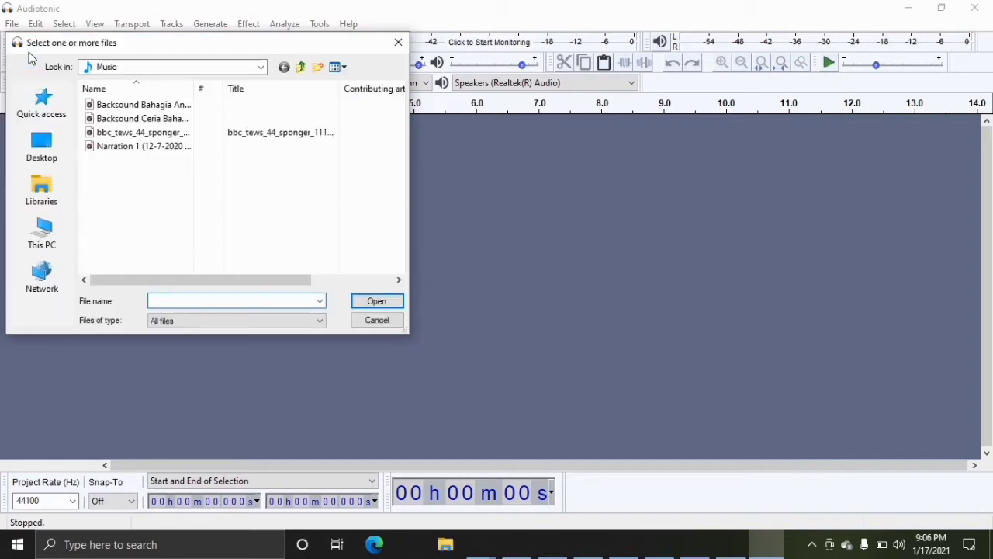
left_click(142, 133)
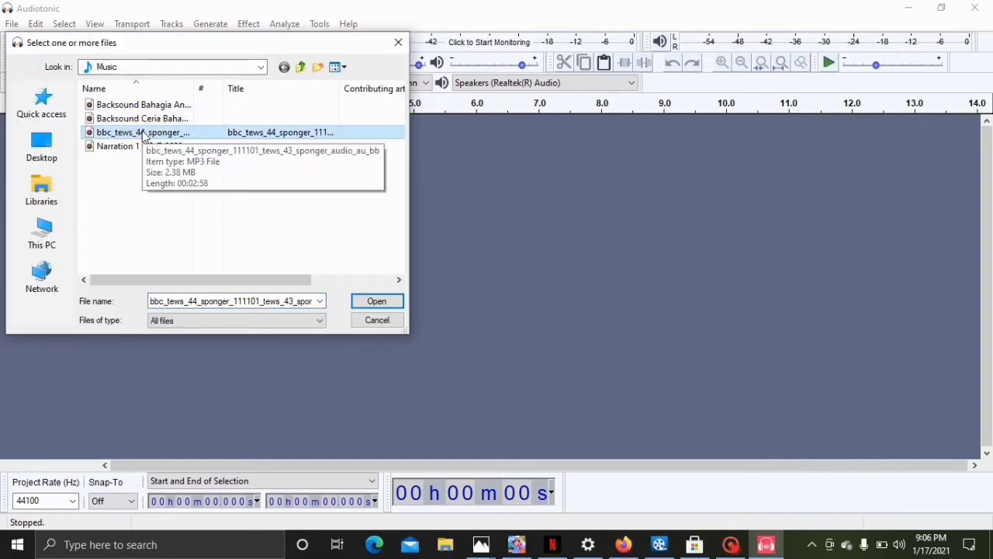
left_click(378, 300)
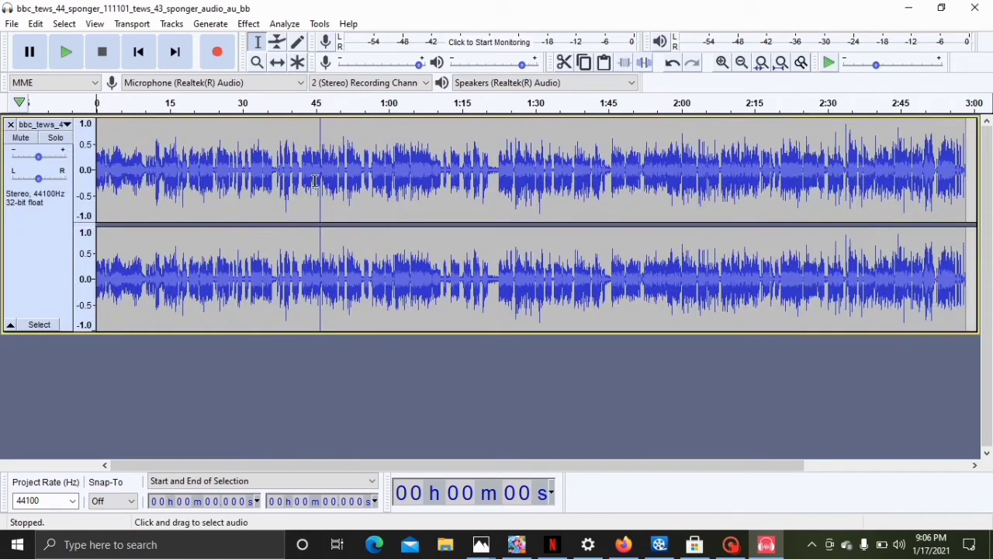
left_click(67, 53)
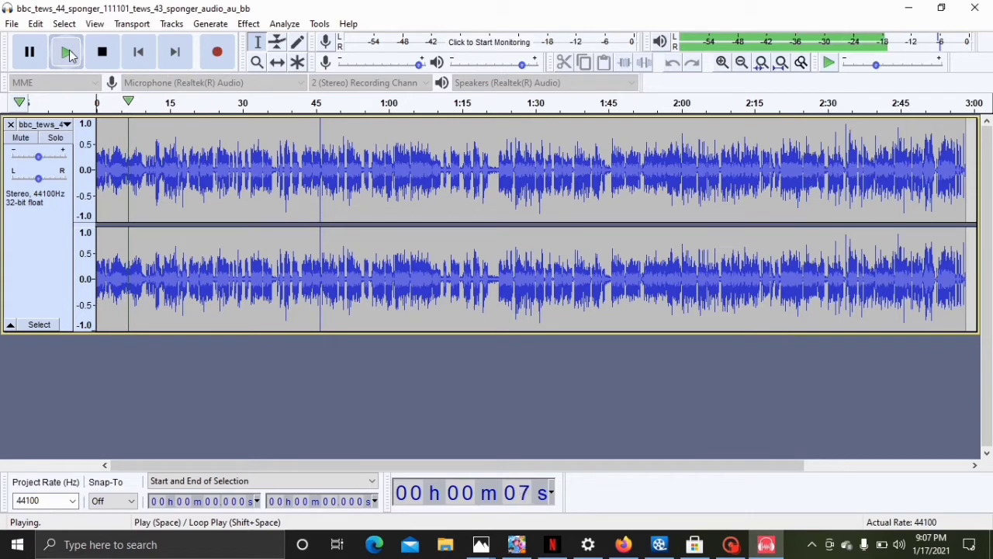
left_click(29, 52)
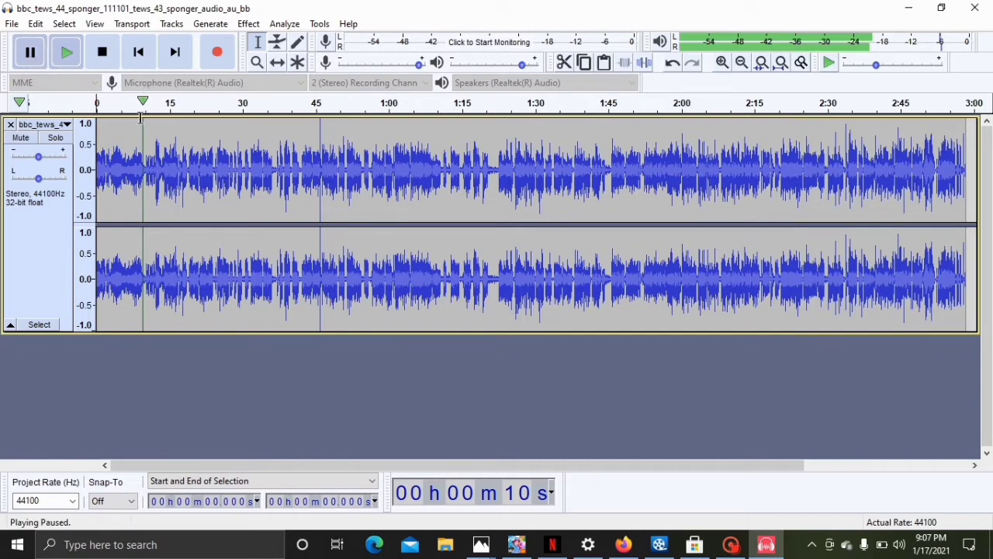
Delete the audio from the start of the track to about 17.3 seconds
left_click(180, 152)
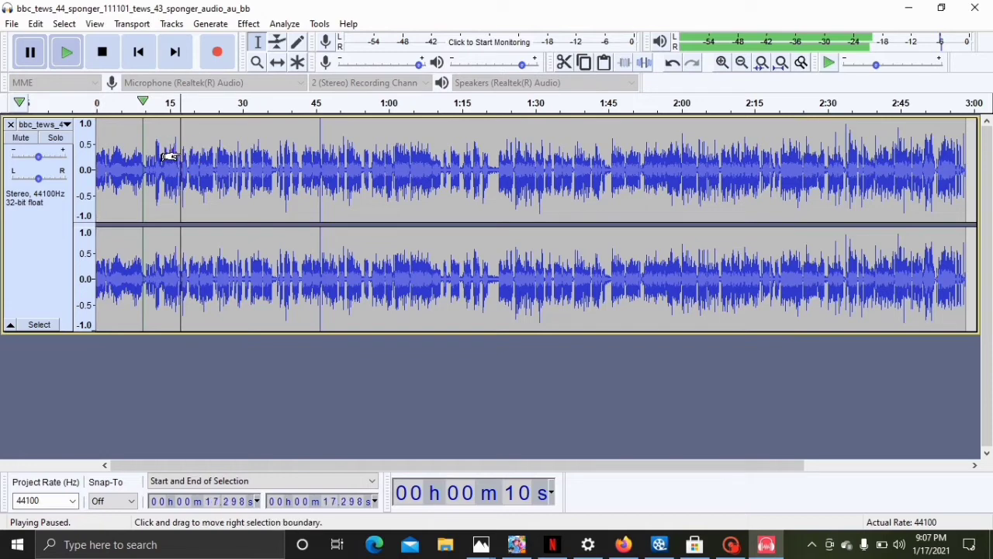
left_click_drag(181, 152, 94, 159)
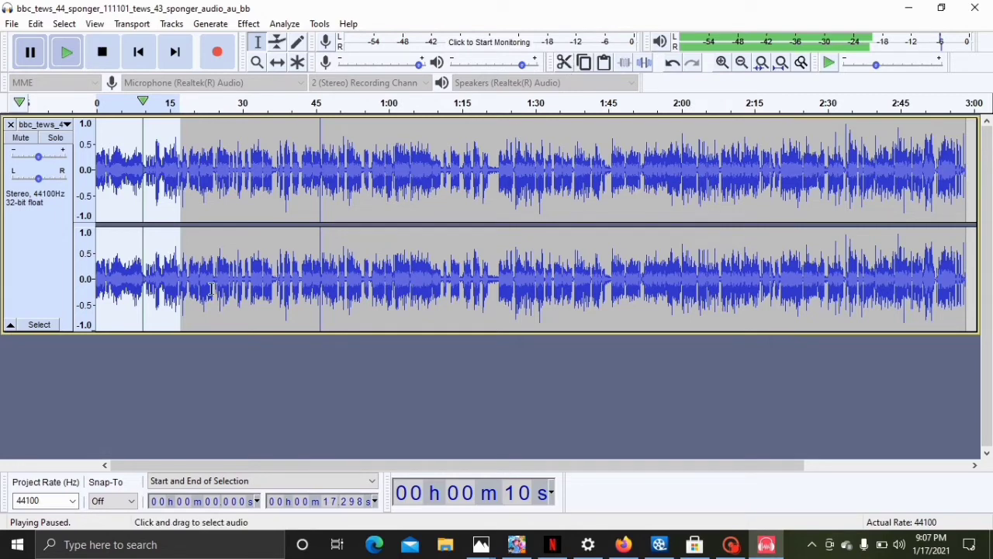
key("BackSpace")
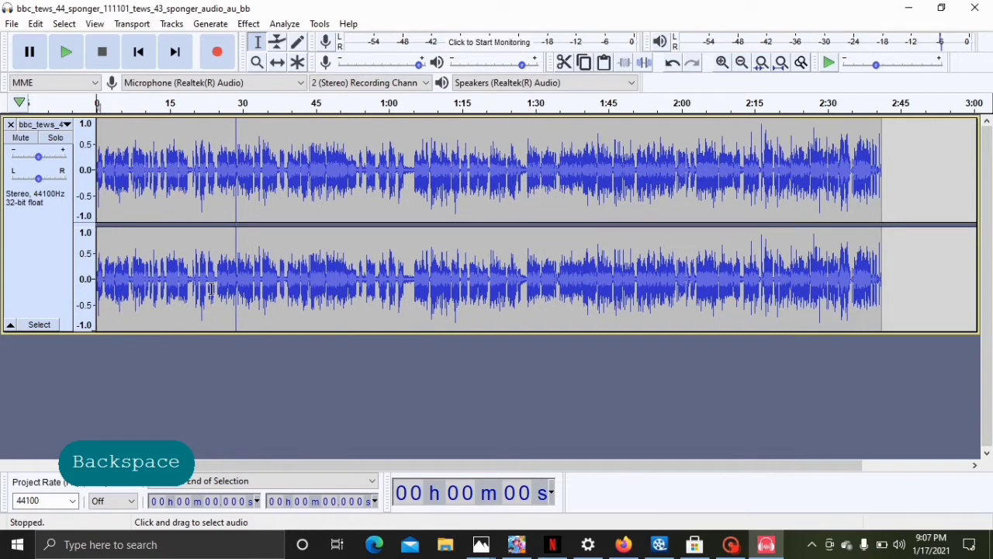
Play the beginning of the shortened track, pause it, and undo the deletion
left_click(67, 48)
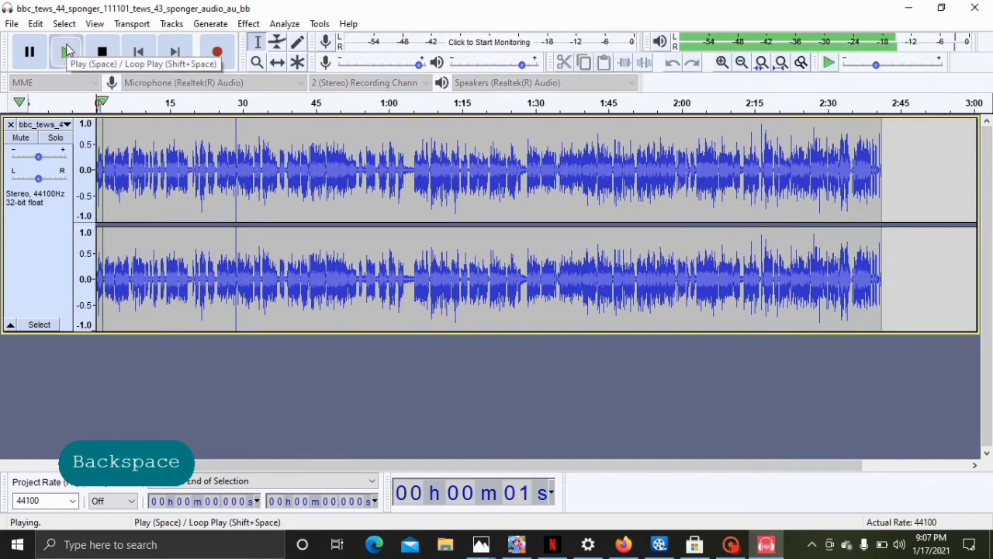
left_click(24, 60)
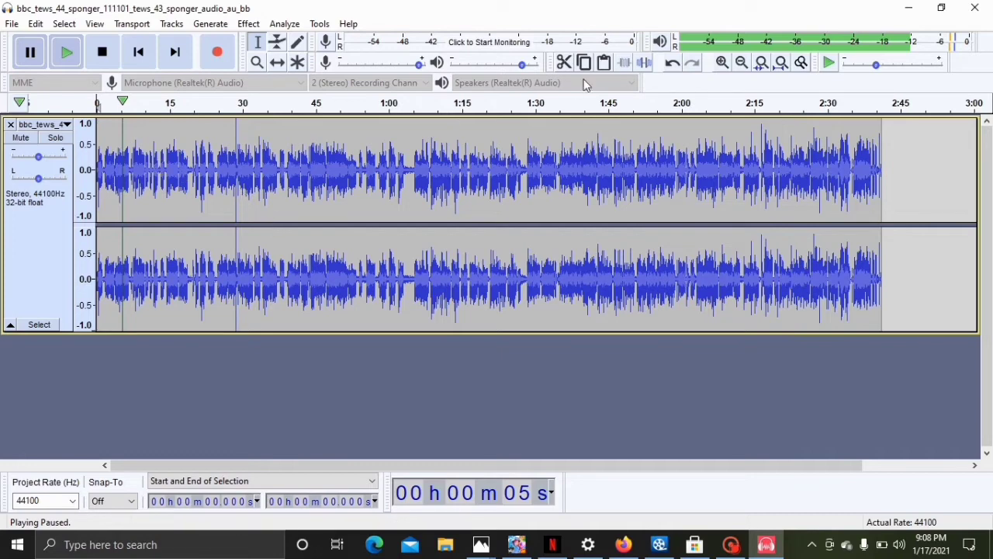
left_click(674, 65)
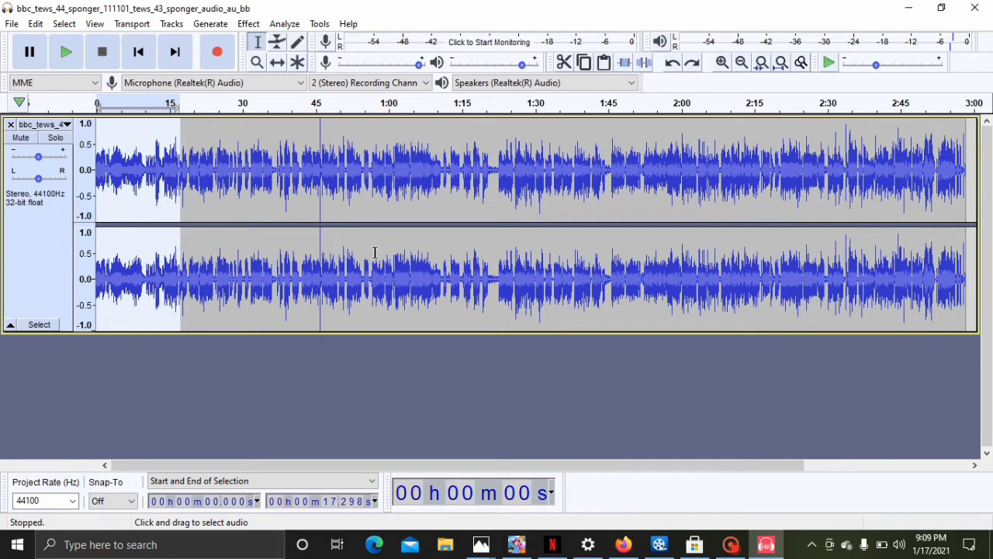
Silence the stretch of audio from about 21.2 to 38.9 seconds
left_click(286, 162)
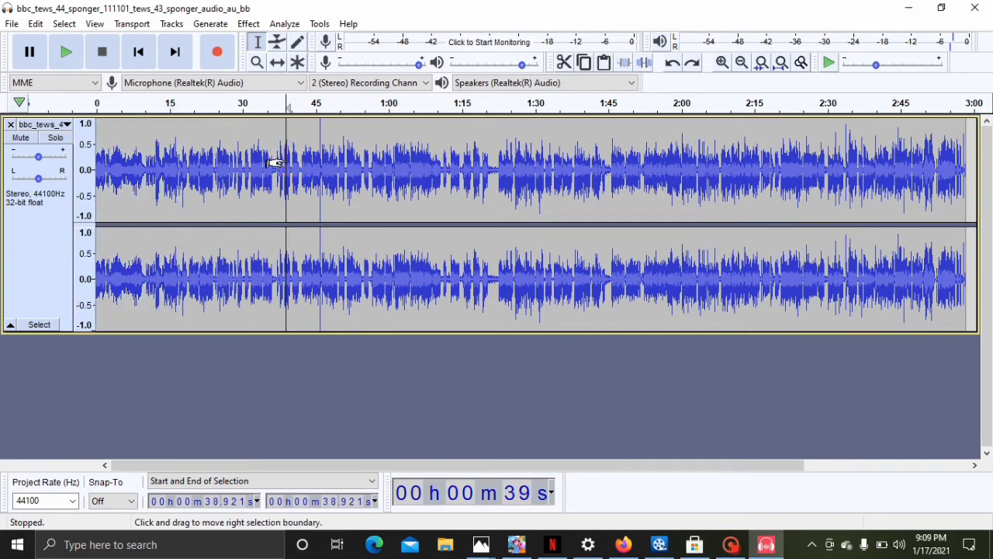
left_click_drag(284, 160, 200, 160)
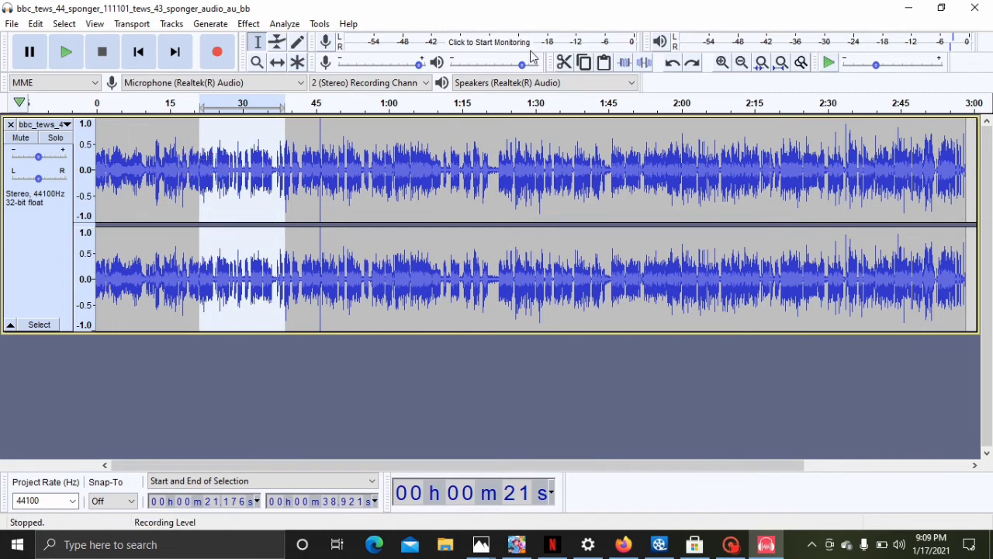
left_click(646, 65)
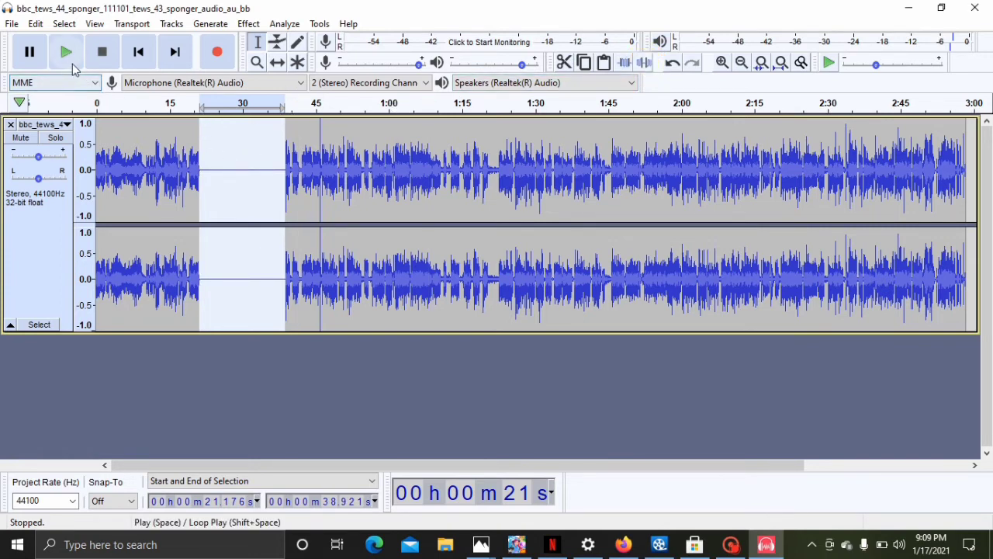
Play part of the silenced stretch, pause it, and undo the silencing
left_click(65, 49)
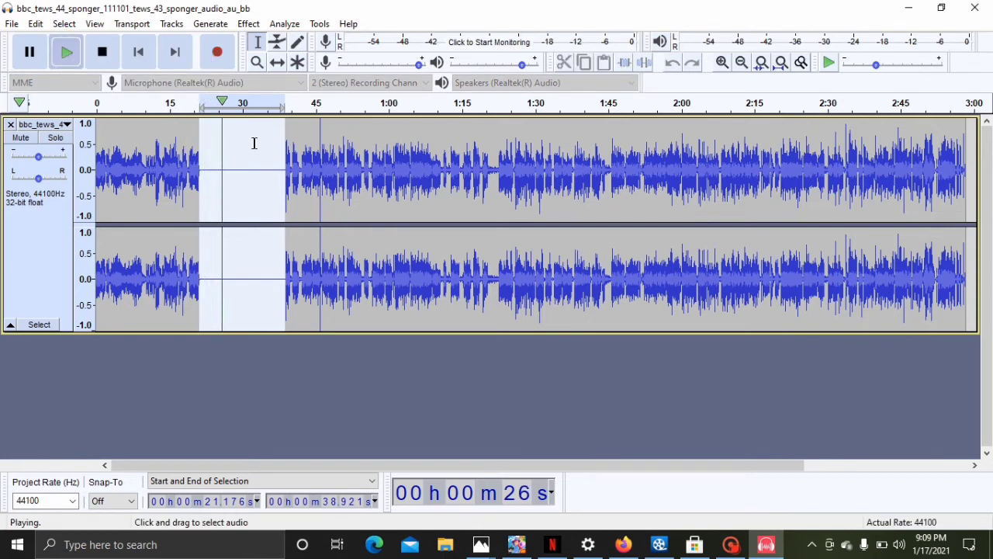
left_click(30, 51)
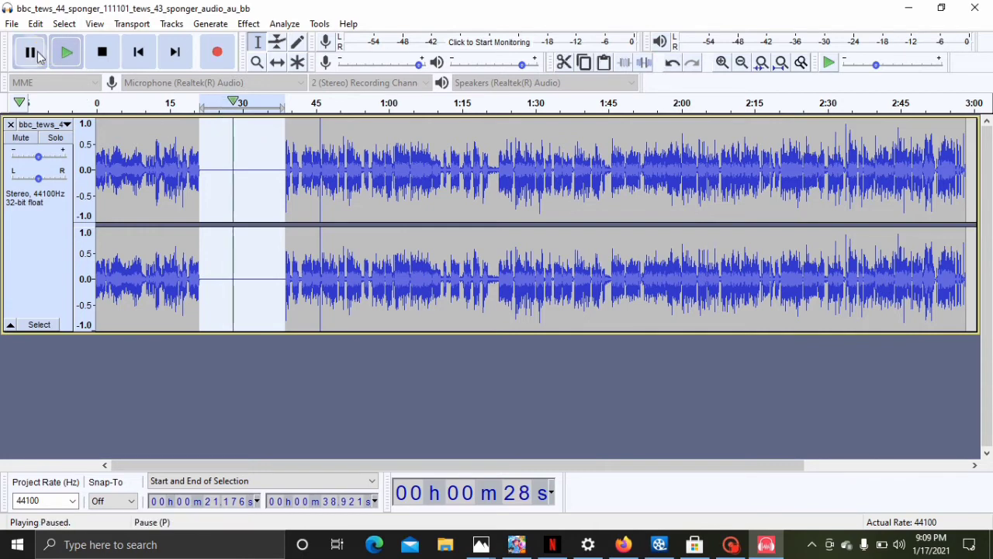
left_click(670, 61)
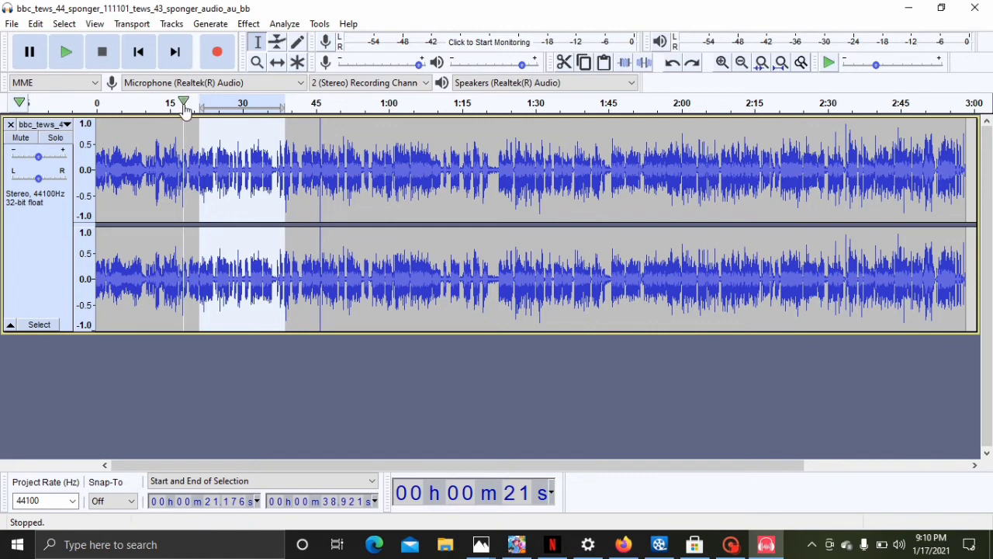
Copy the first 15.8 seconds of the track and paste them near its end, at about 2:56.4
left_click_drag(173, 129, 95, 132)
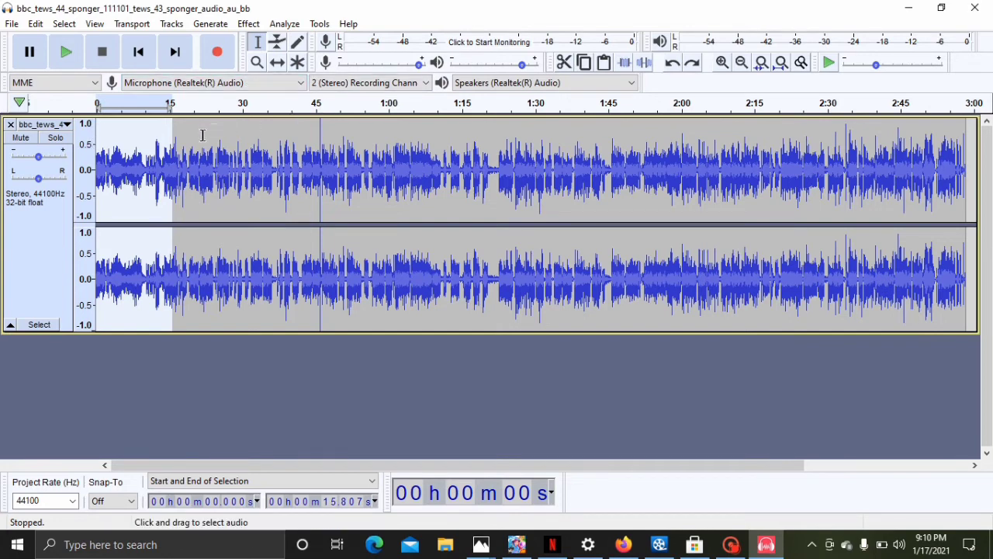
left_click(585, 66)
left_click(957, 203)
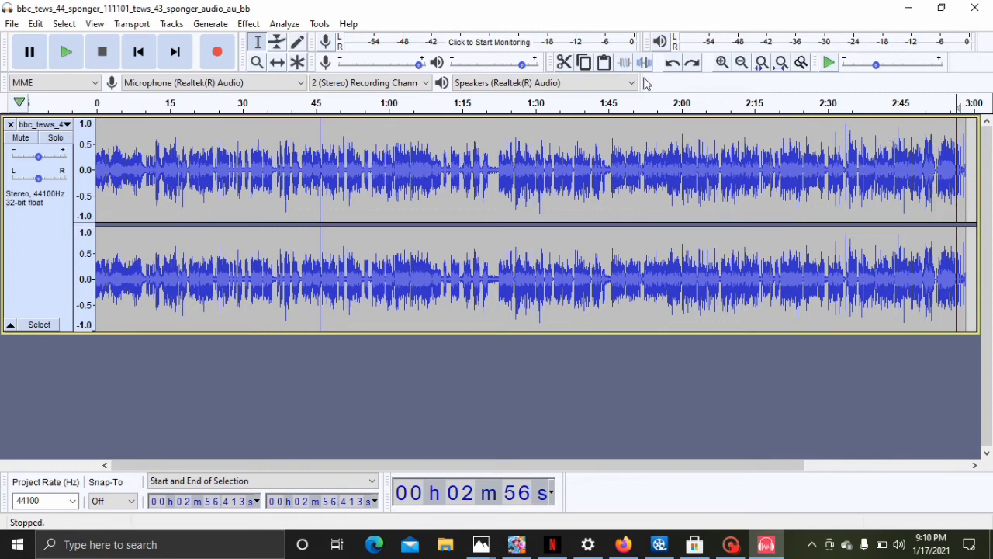
left_click(603, 63)
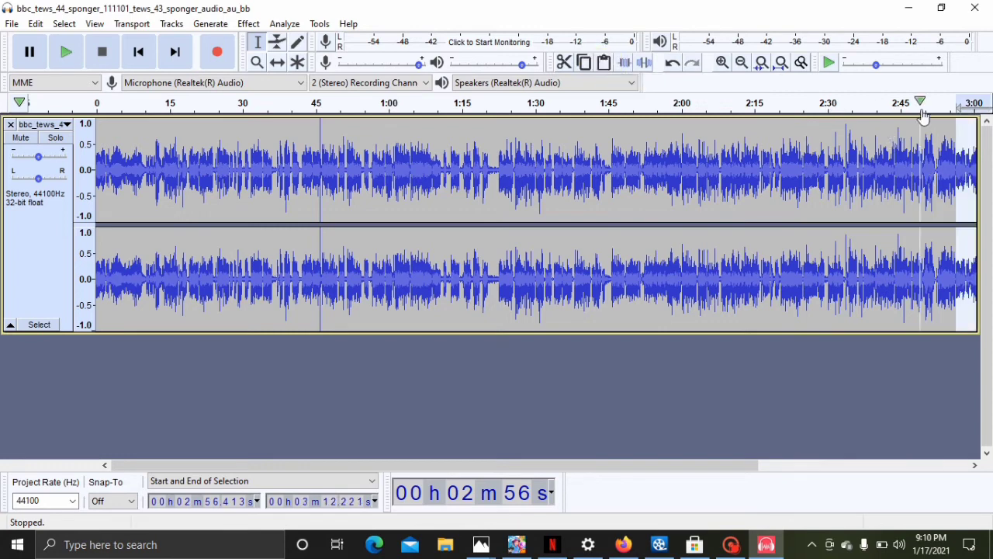
Play the pasted audio from about 2:57.6 and undo the paste, keeping the imported track
left_click(962, 142)
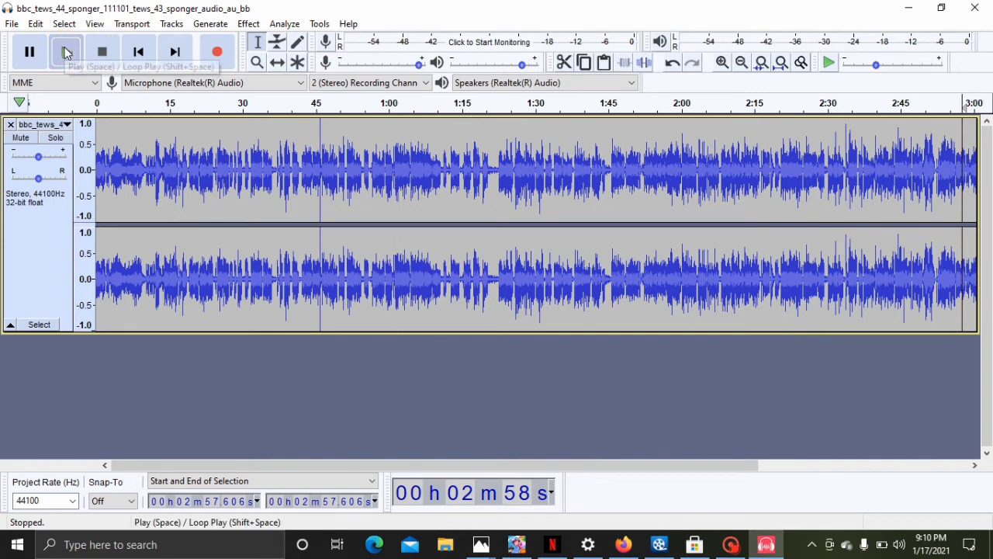
left_click(66, 52)
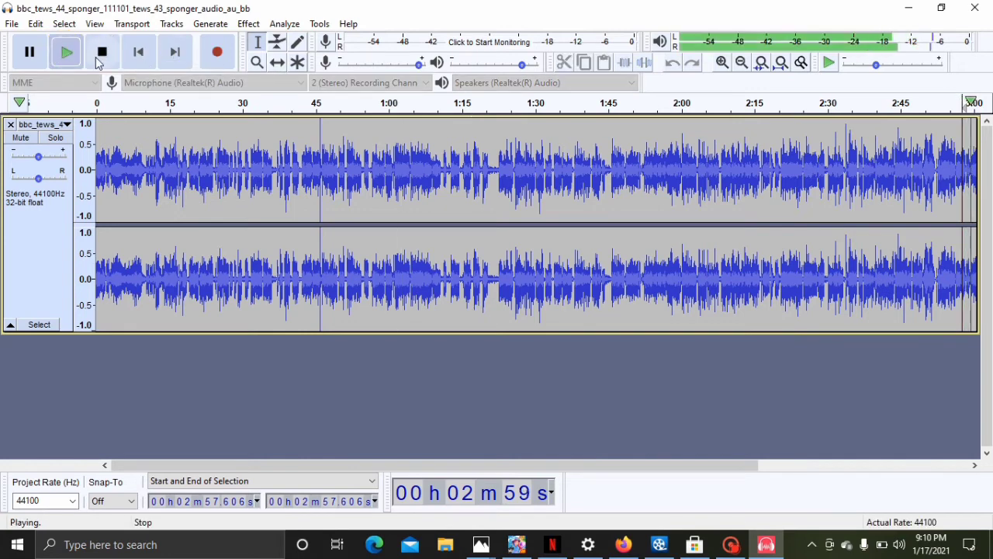
left_click(32, 59)
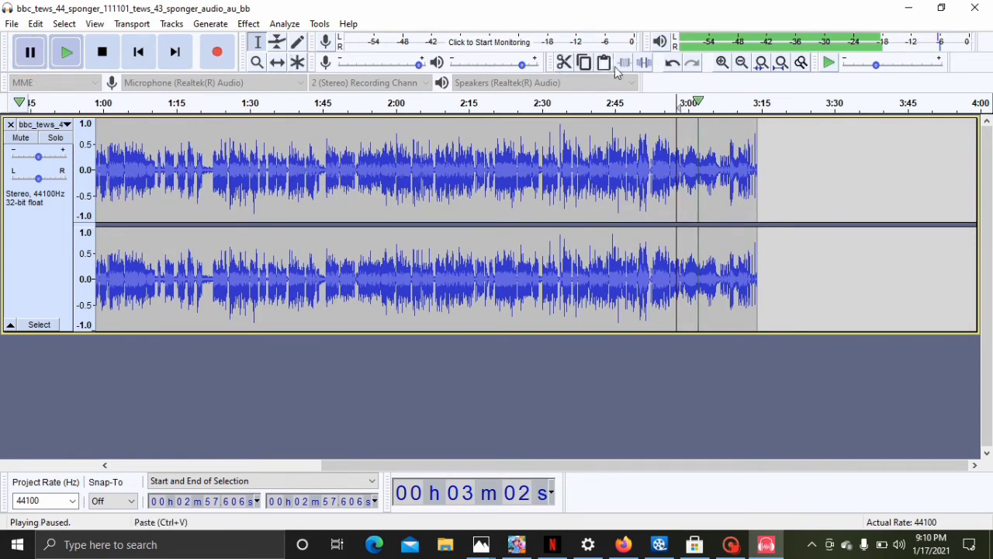
left_click(672, 64)
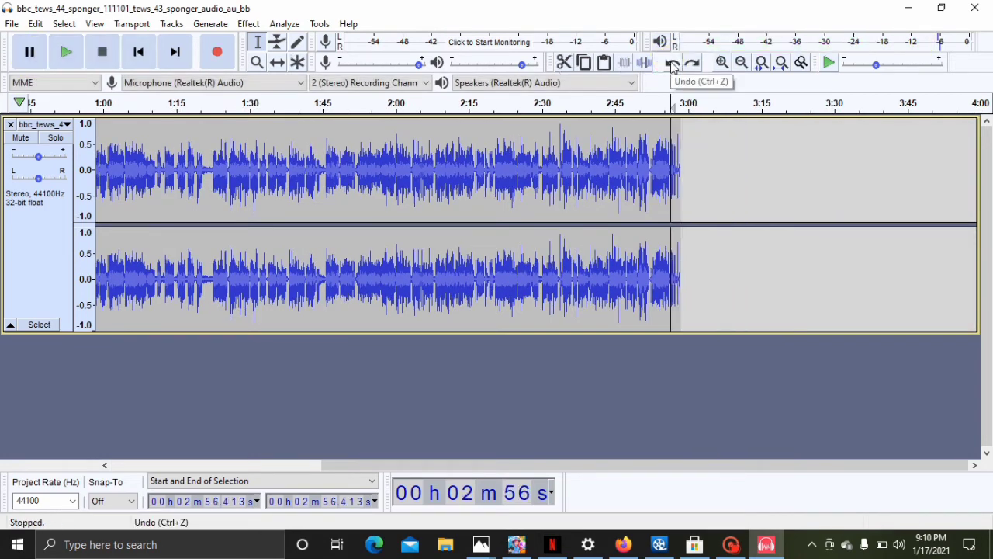
left_click(672, 64)
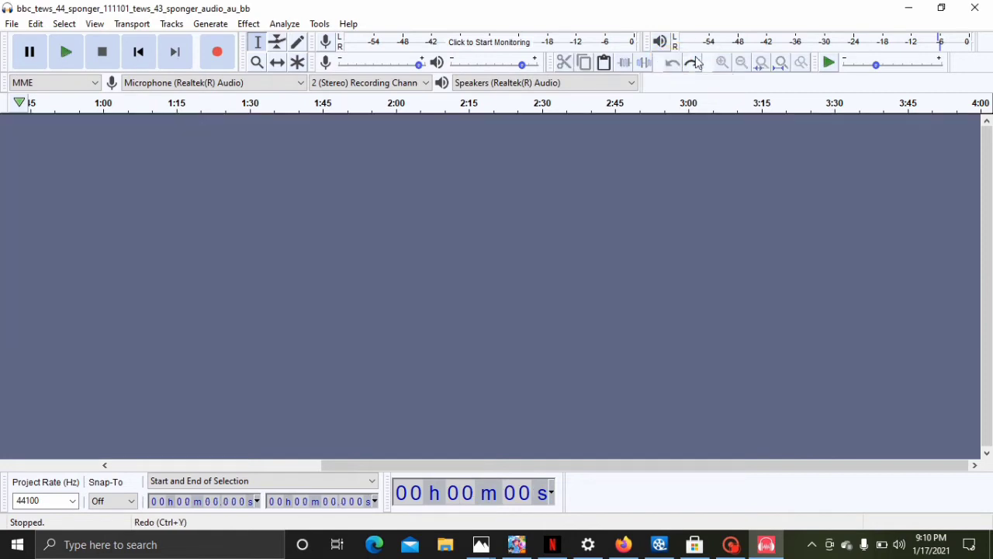
left_click(694, 61)
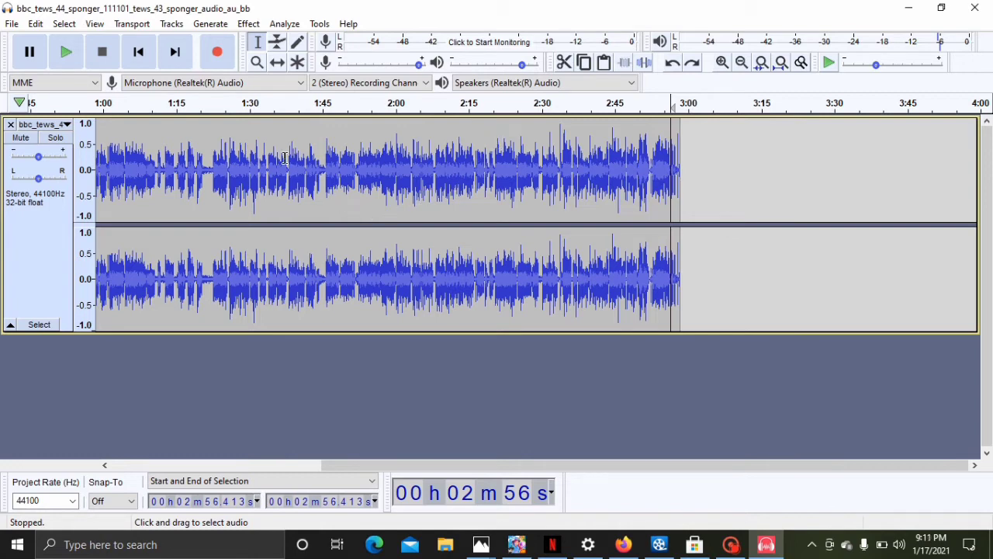
Copy the audio from about 1:30.8 to 1:45.3 to the very end of the track and play the pasted segment
left_click_drag(254, 151, 323, 146)
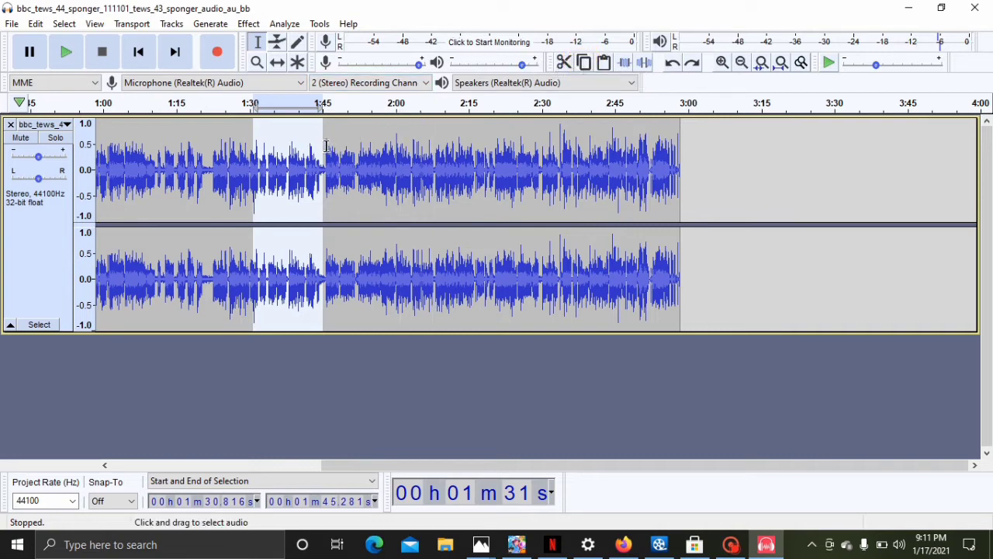
left_click(67, 53)
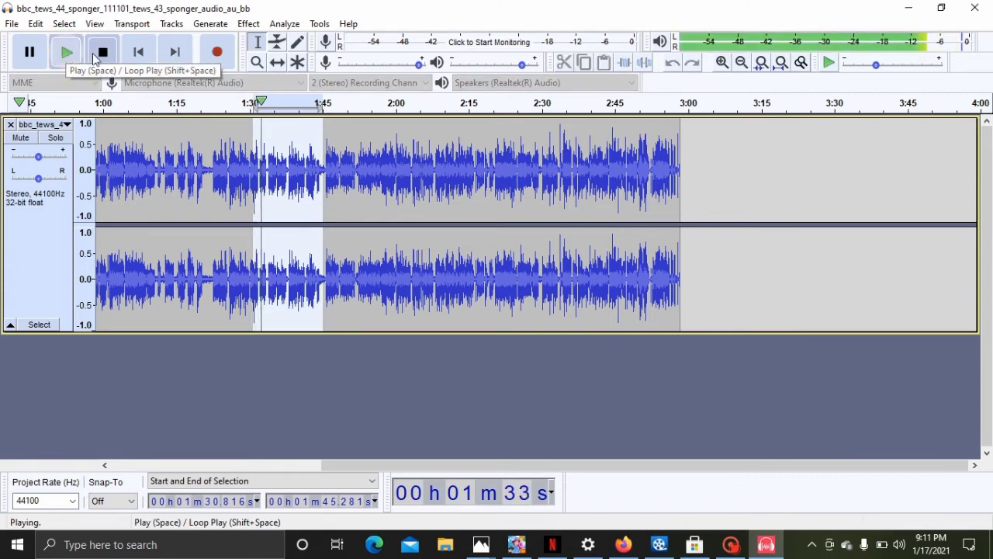
left_click(70, 54)
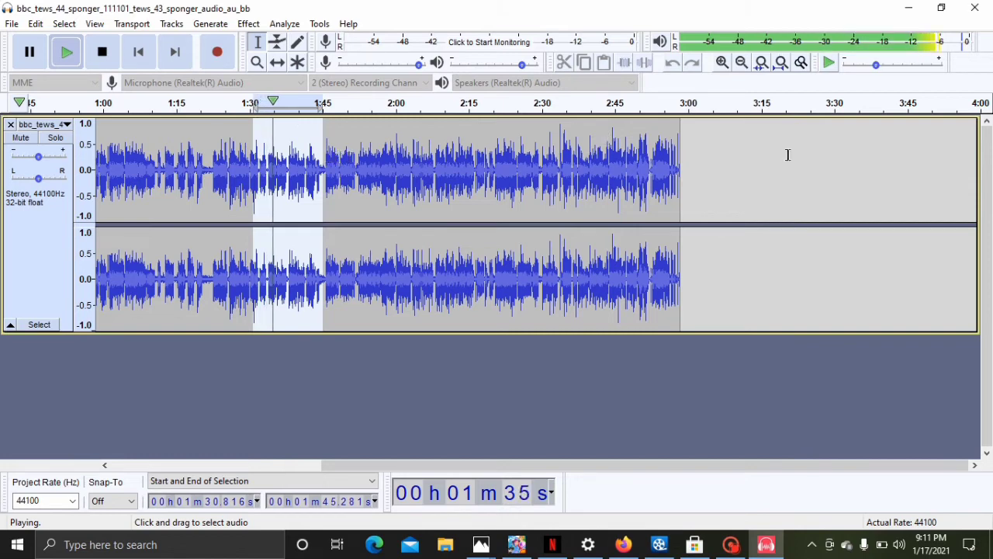
left_click(33, 58)
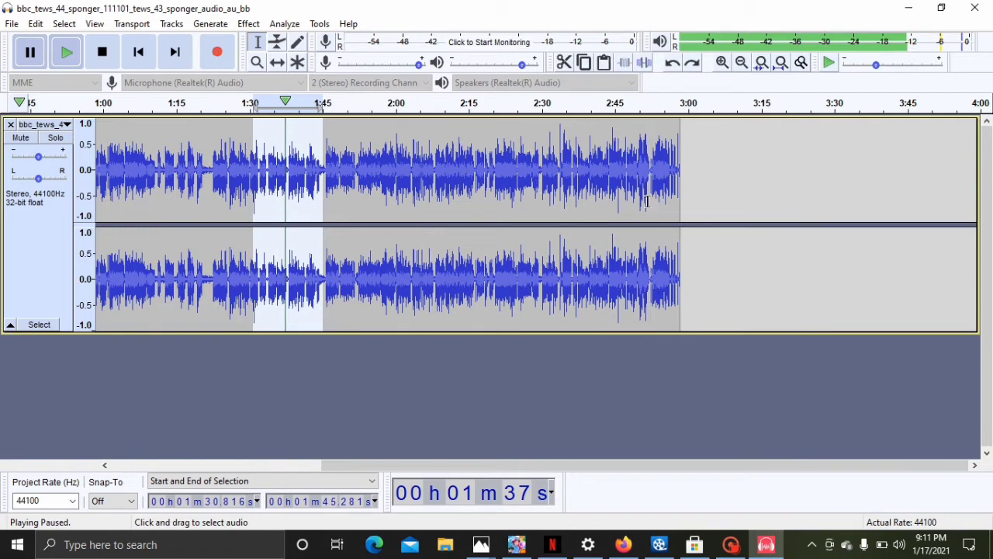
left_click(678, 206)
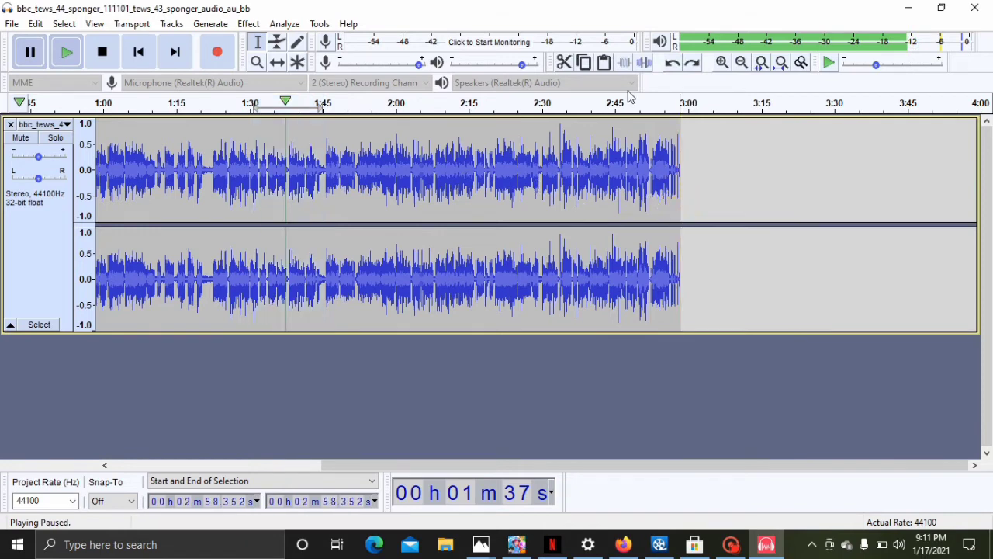
left_click(604, 62)
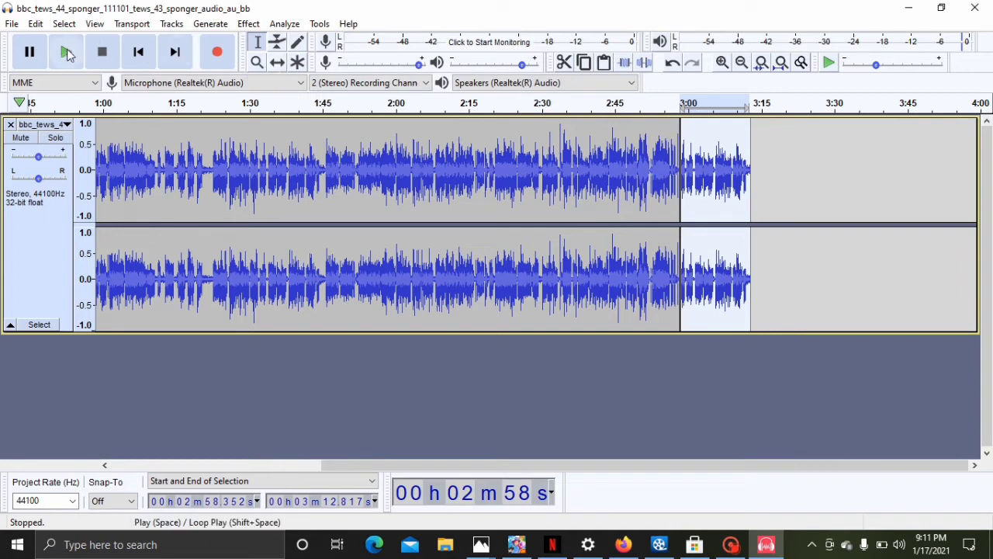
left_click(67, 52)
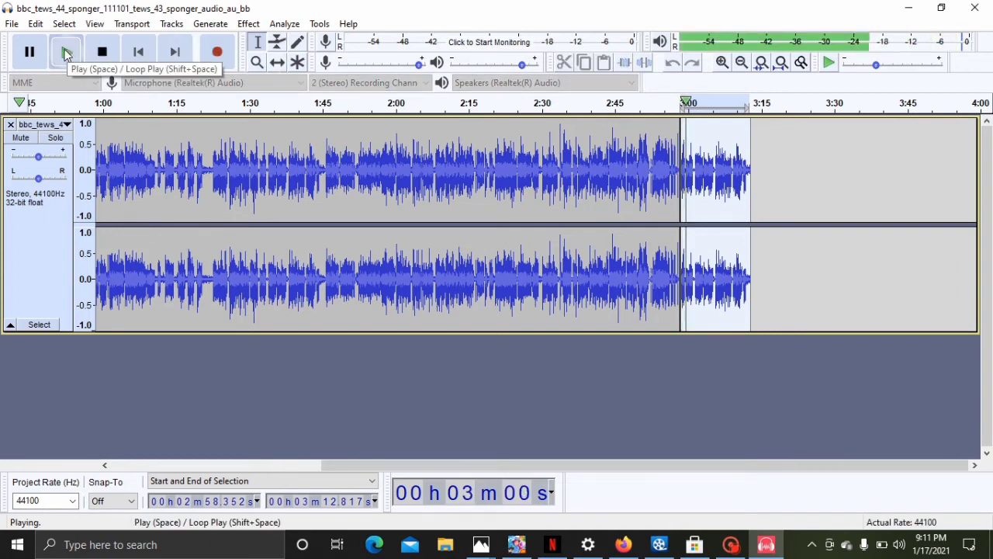
left_click(31, 52)
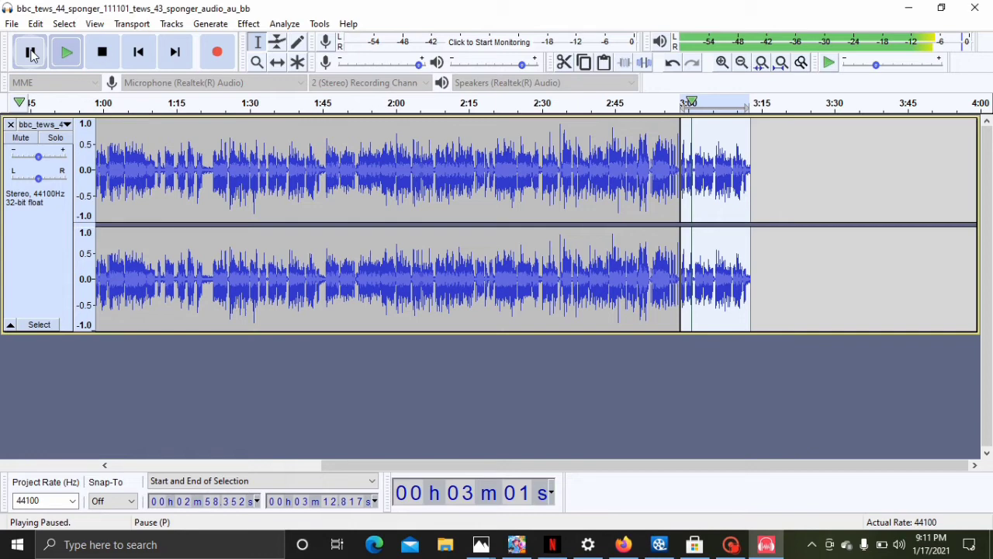
Undo the paste at the track's end and trim the track to the audio from about 1:45.3 to 2:01.4
left_click(671, 63)
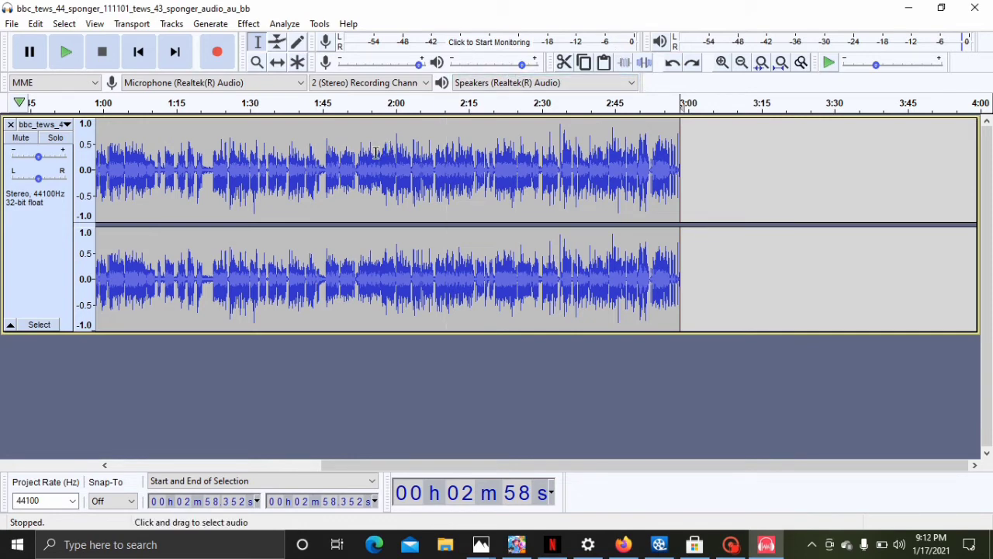
left_click_drag(401, 161, 324, 163)
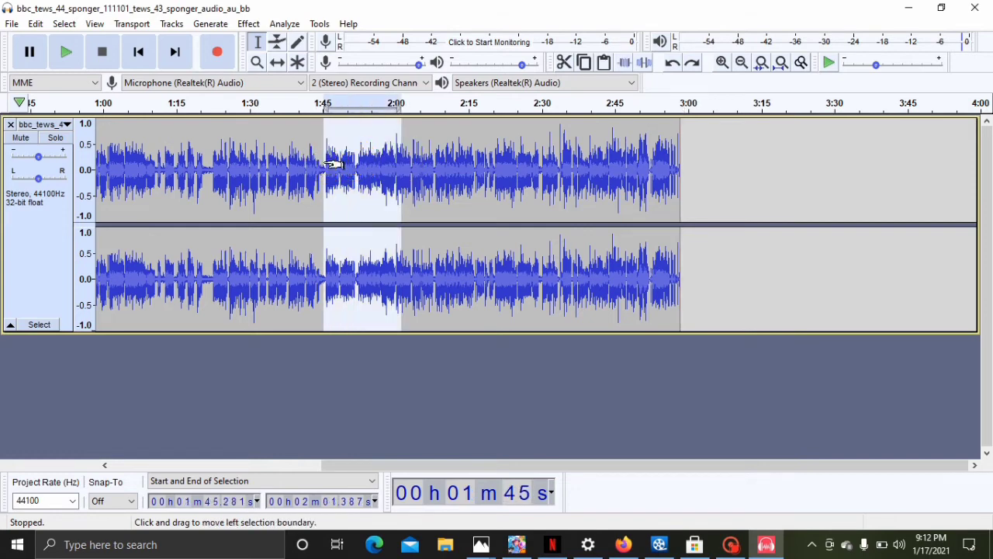
left_click(625, 64)
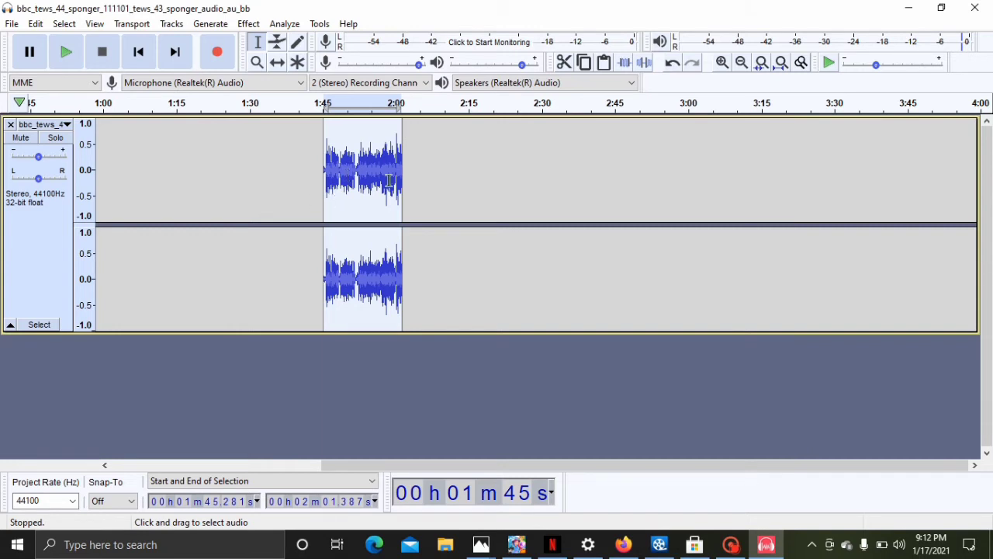
Play part of the trimmed clip and shift it earlier on the timeline with the Time Shift tool, to start at about 0:59.4
left_click(66, 53)
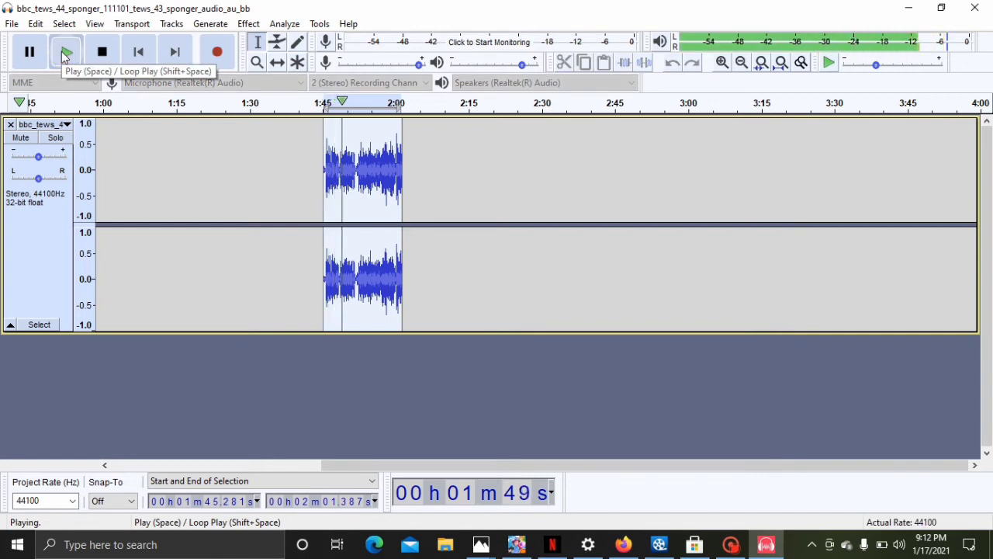
left_click(36, 54)
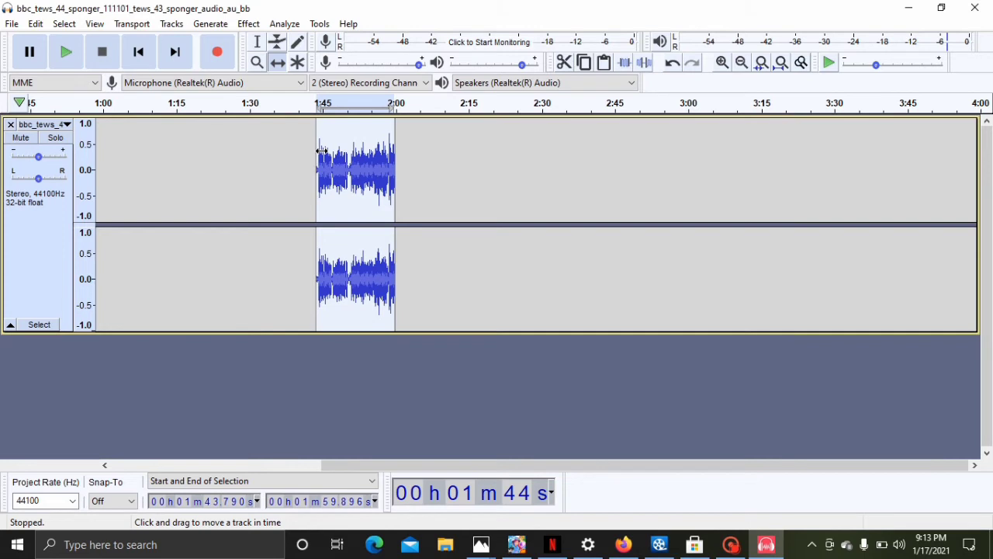
left_click(279, 63)
left_click_drag(359, 172, 143, 209)
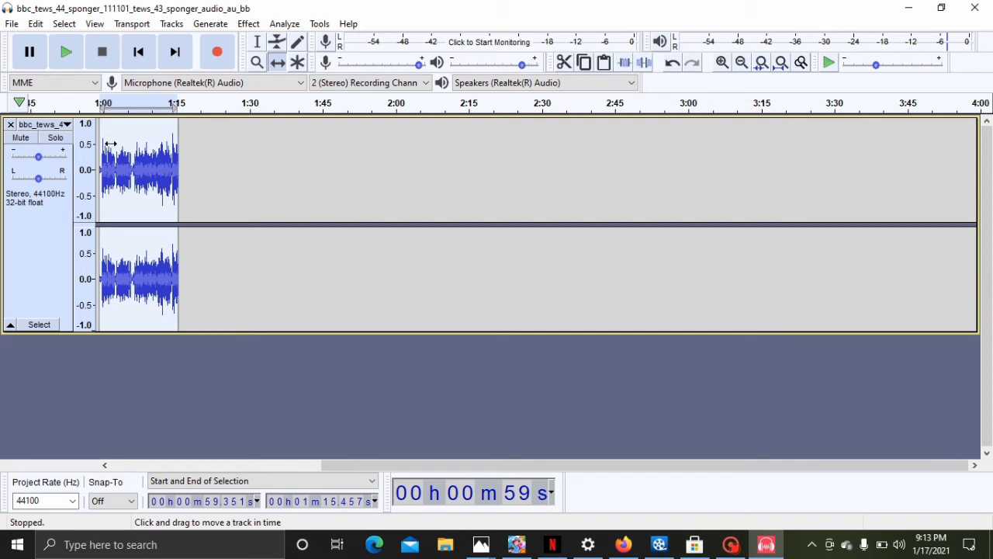
Play the shifted clip, pausing and resuming it, and leave playback paused at about 1:06
left_click(66, 54)
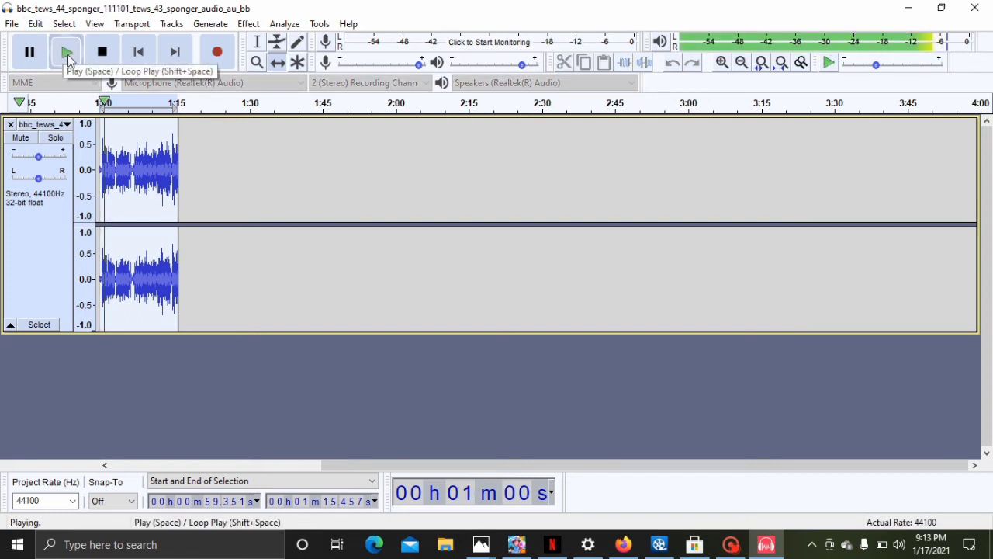
left_click(29, 52)
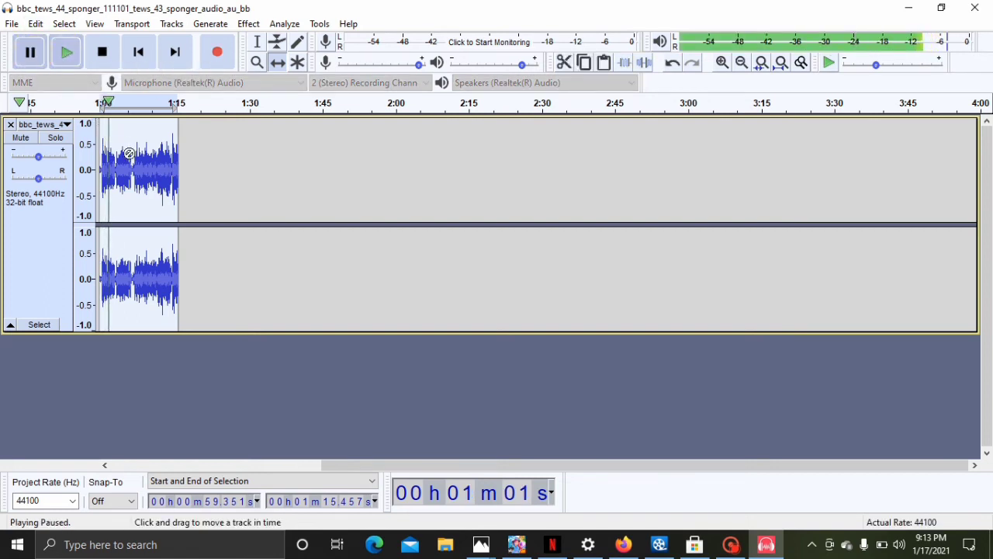
left_click(278, 67)
left_click(31, 53)
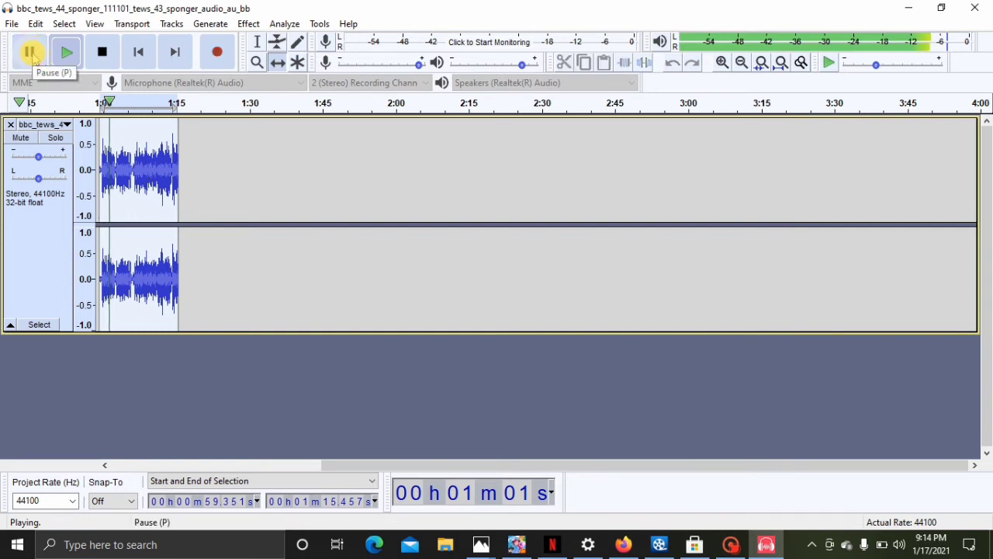
left_click(30, 52)
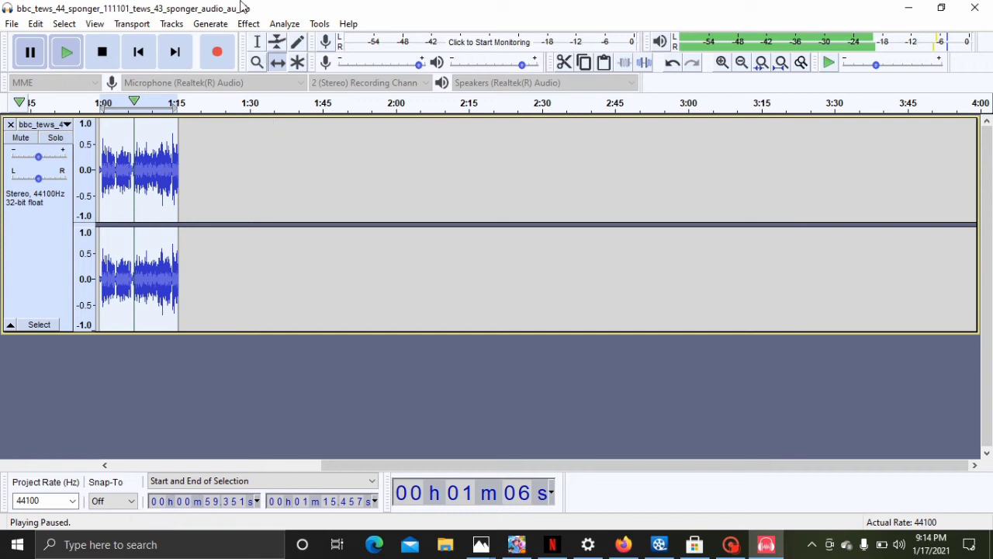
Look through the available audio export formats and the list of effects without applying any
left_click(12, 24)
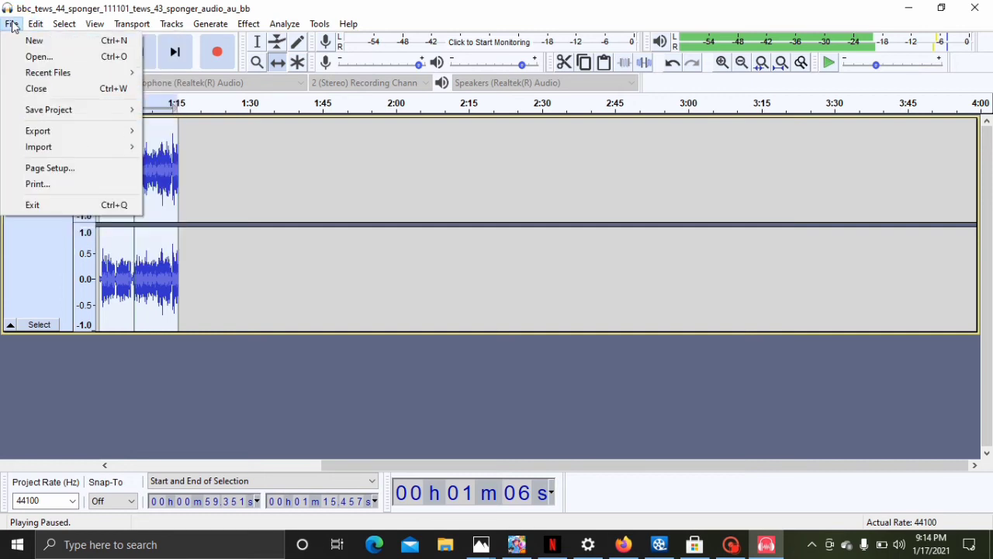
mouse_move(44, 113)
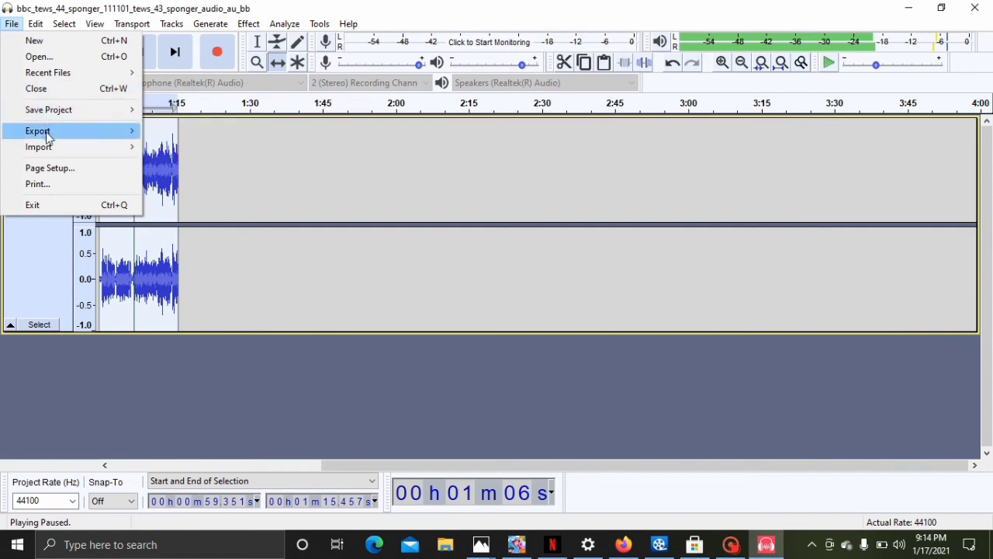
mouse_move(48, 137)
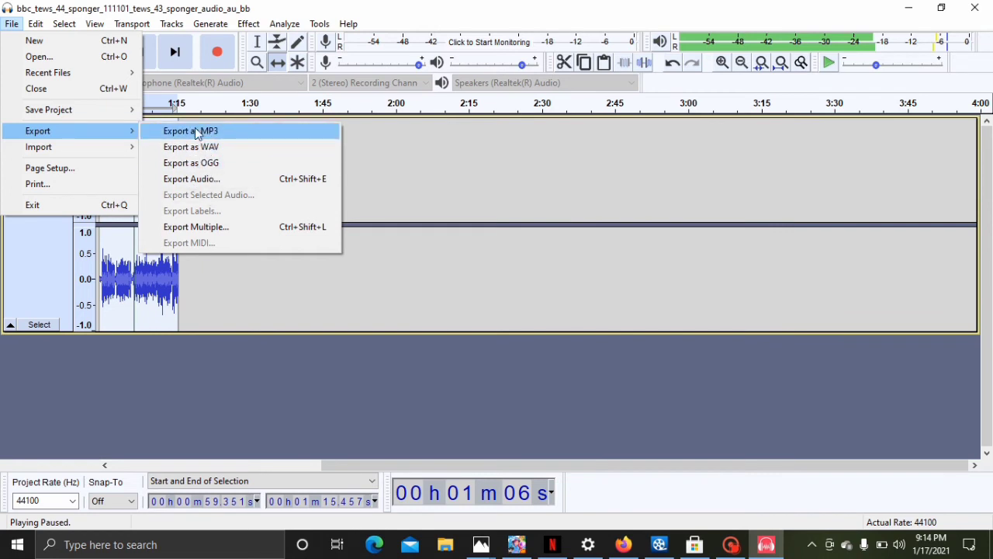
left_click(457, 216)
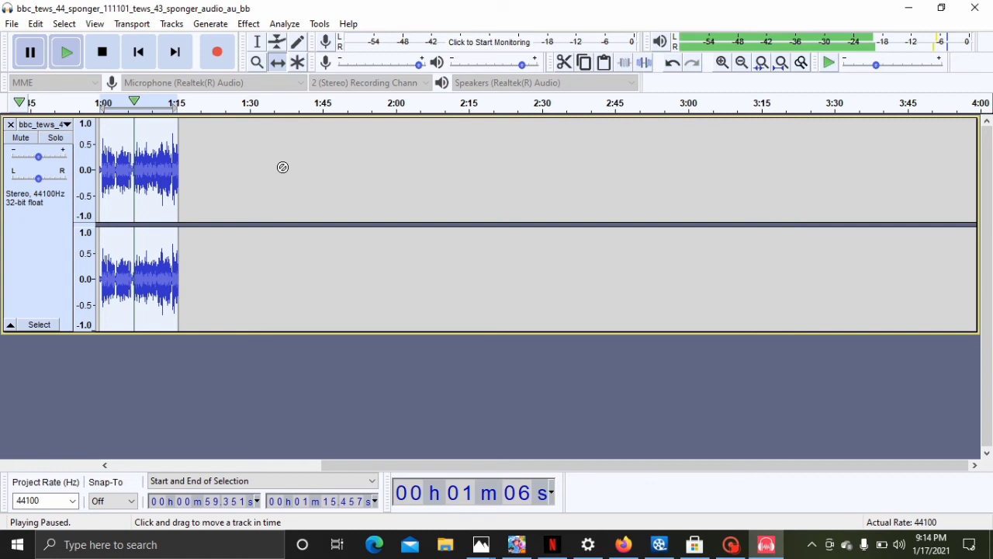
left_click(39, 24)
mouse_move(248, 24)
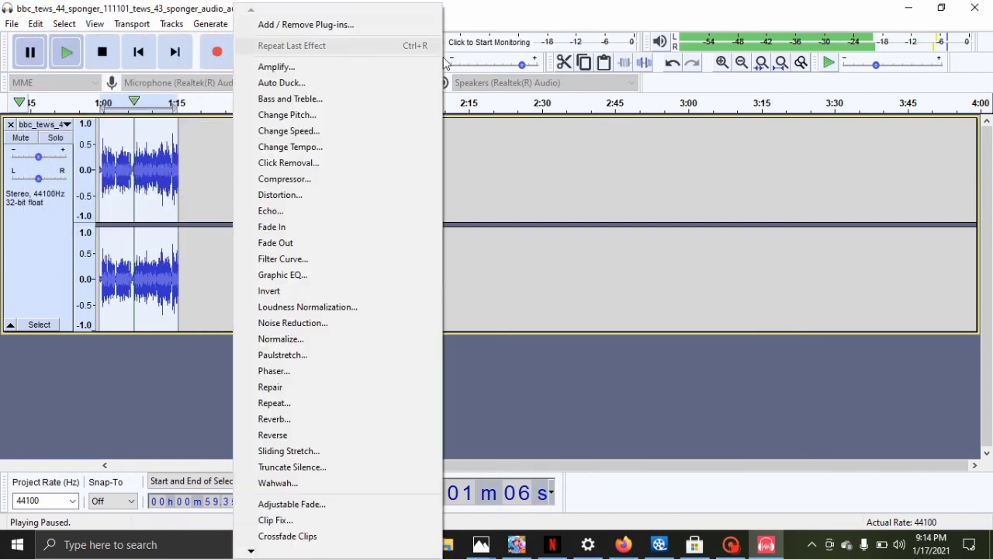
left_click(549, 158)
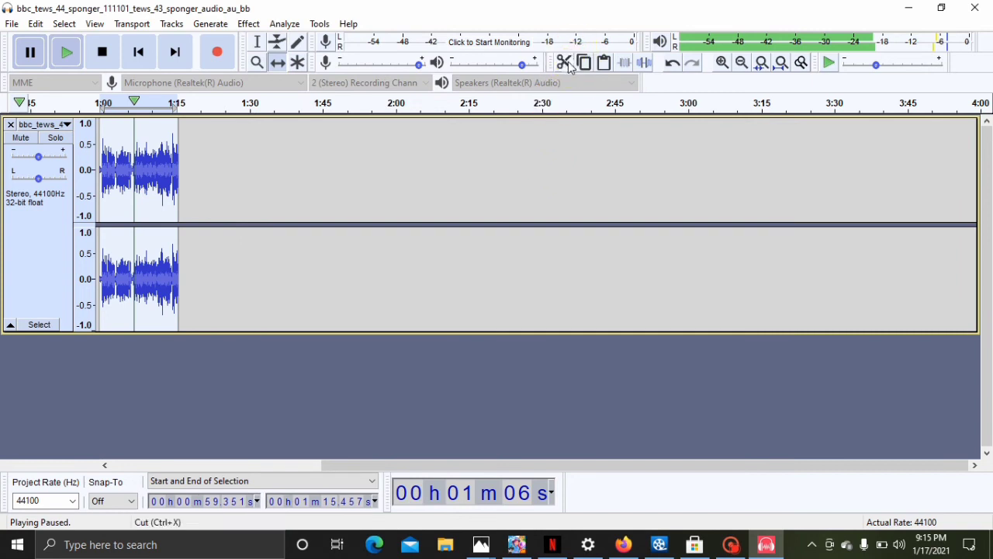